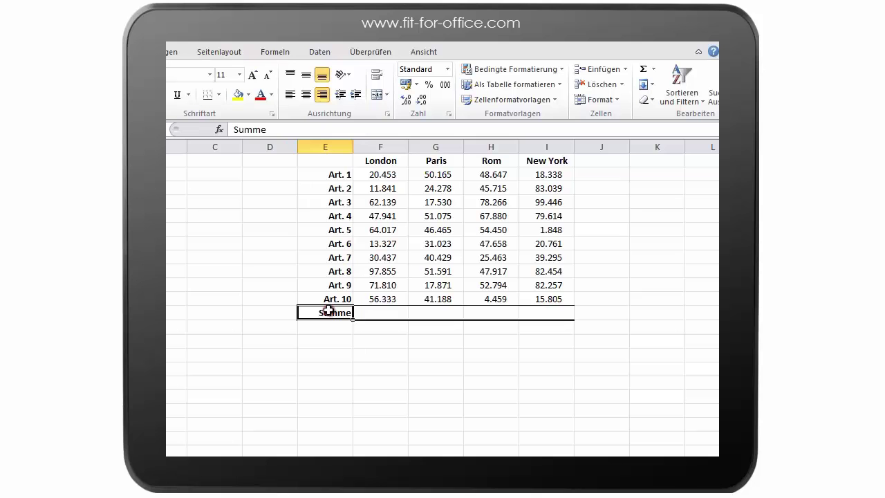
- AutoSum the London column and copy it to Paris, Rom and New York (476.153, 371.615, 473.249, 522.857)
{"action": "left_click", "coordinate": [385, 313]}
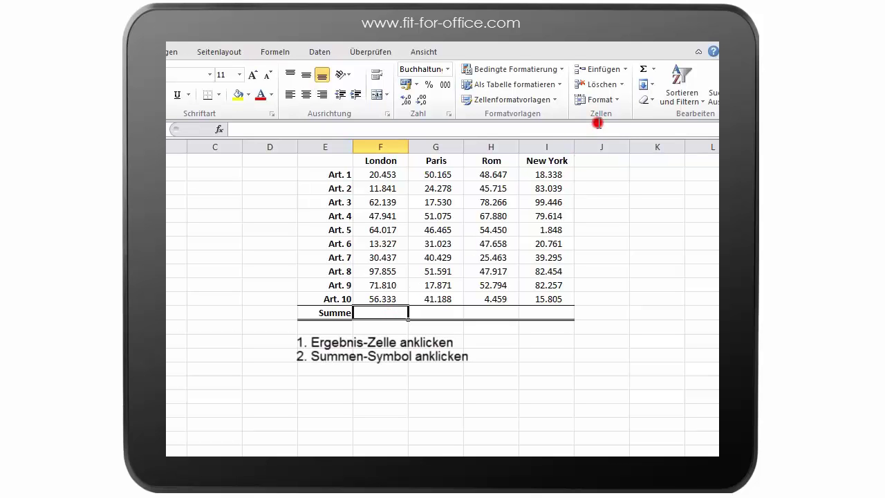
{"action": "left_click", "coordinate": [643, 70]}
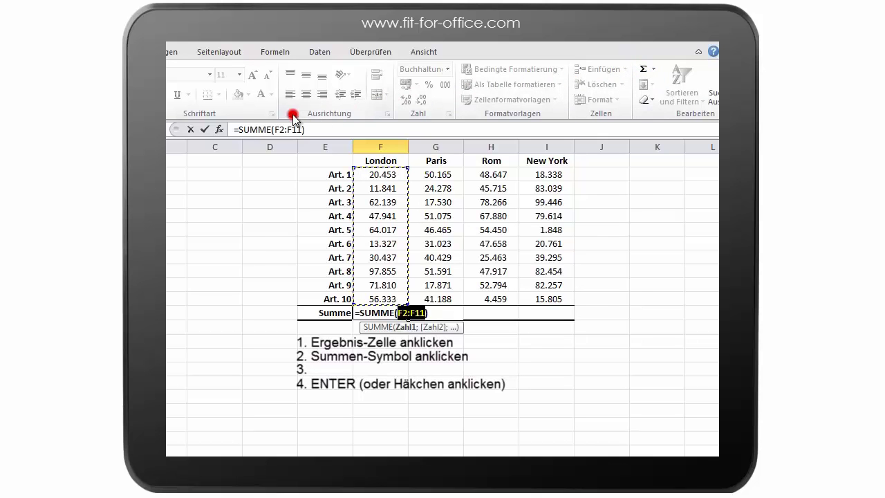
{"action": "left_click", "coordinate": [207, 129]}
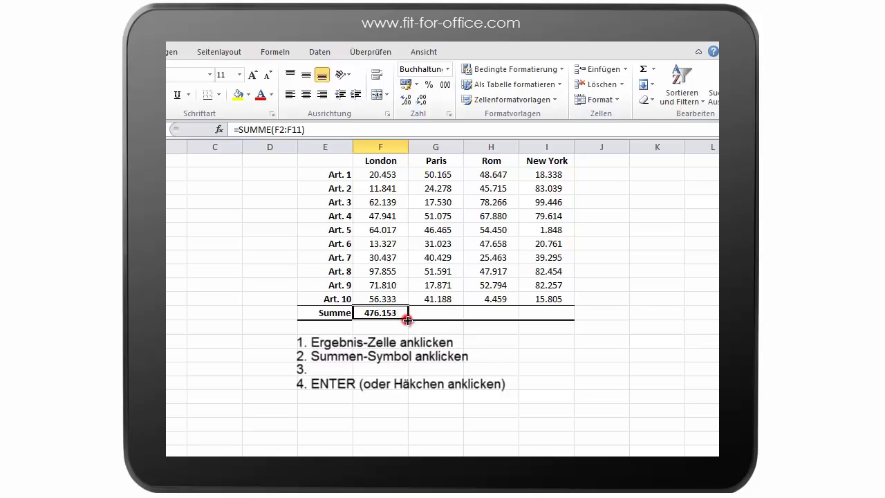
{"action": "left_click_drag", "start_coordinate": [408, 320], "coordinate": [568, 314]}
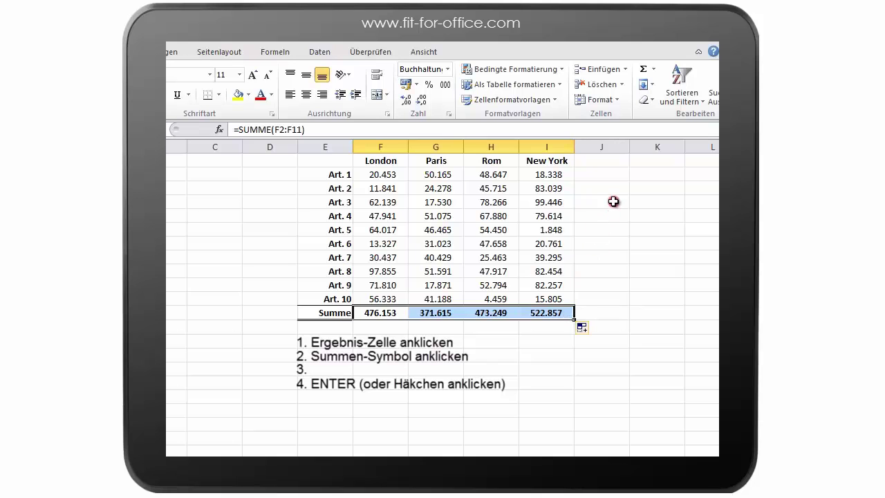
- Total Art. 1's city figures in J2 with =SUMME(F2:I2) and fill it down to Art. 10
{"action": "left_click", "coordinate": [620, 173]}
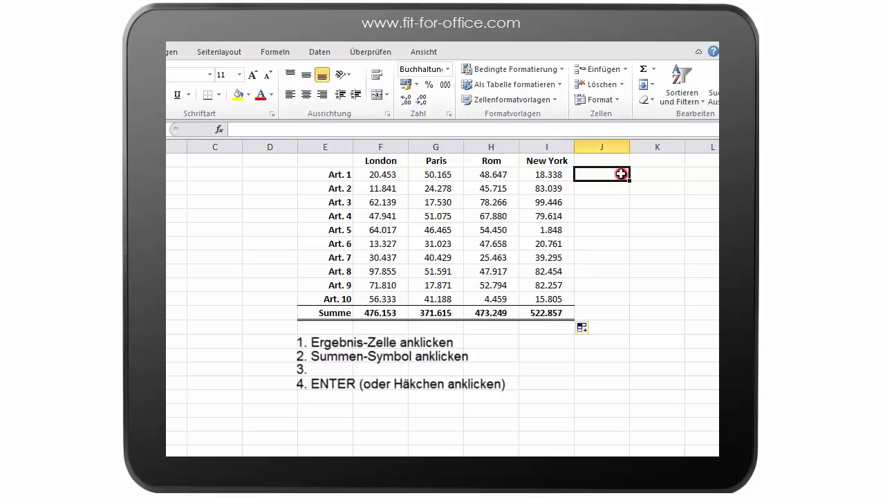
{"action": "left_click", "coordinate": [644, 71]}
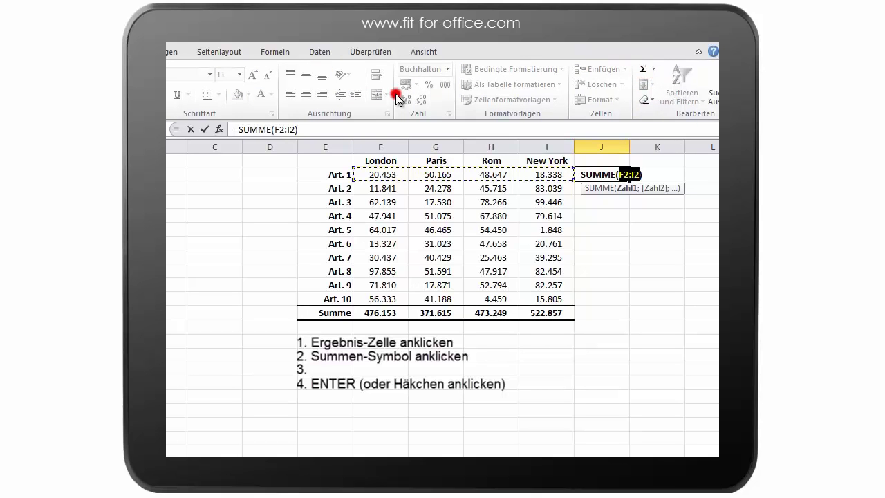
{"action": "left_click", "coordinate": [208, 129]}
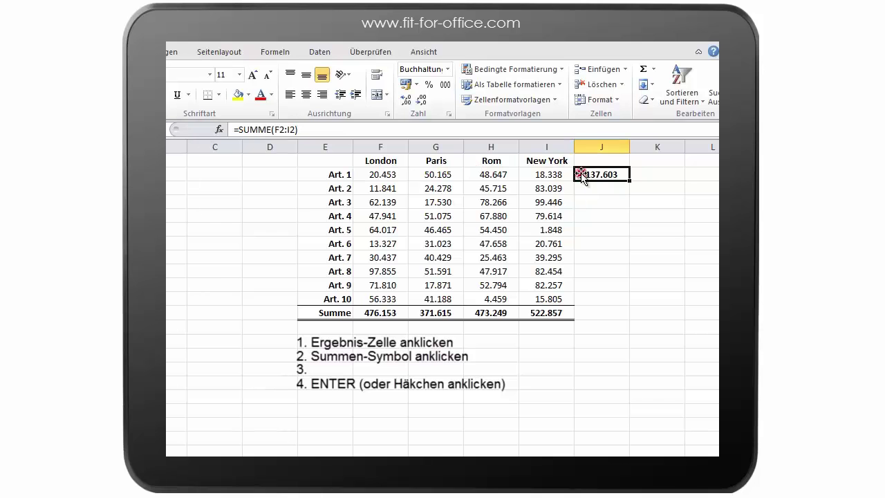
{"action": "left_click_drag", "start_coordinate": [631, 179], "coordinate": [636, 302]}
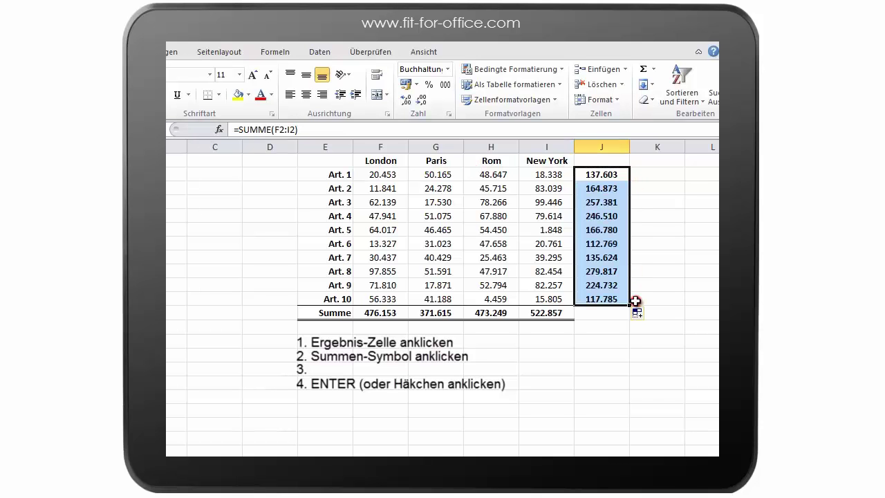
- Select J12 to deselect the new row totals
{"action": "left_click", "coordinate": [620, 313]}
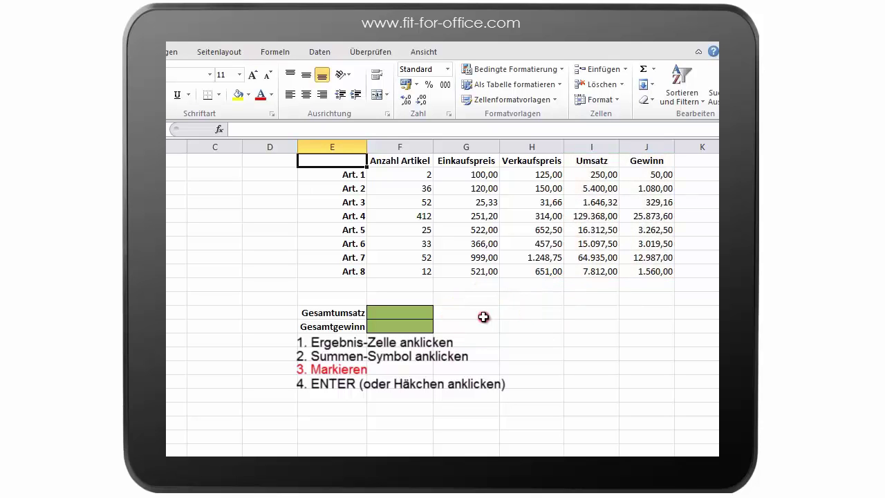
- Fill Gesamtumsatz with =SUMME(I2:I9) over the Umsatz values, giving 240.821,32
{"action": "left_click", "coordinate": [405, 312]}
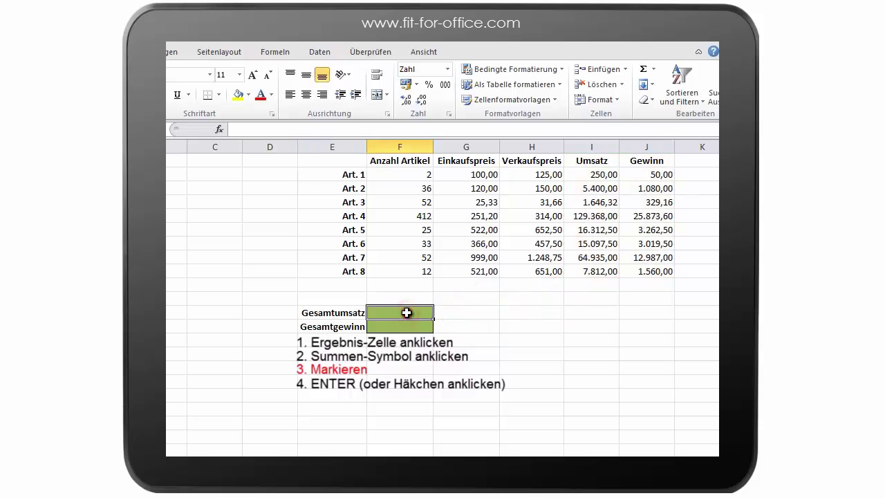
{"action": "left_click", "coordinate": [644, 67]}
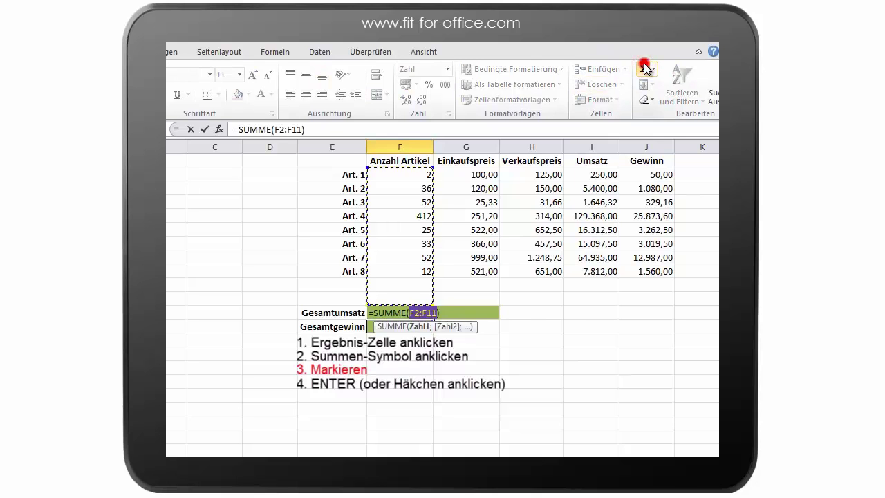
{"action": "left_click_drag", "start_coordinate": [602, 174], "coordinate": [602, 272]}
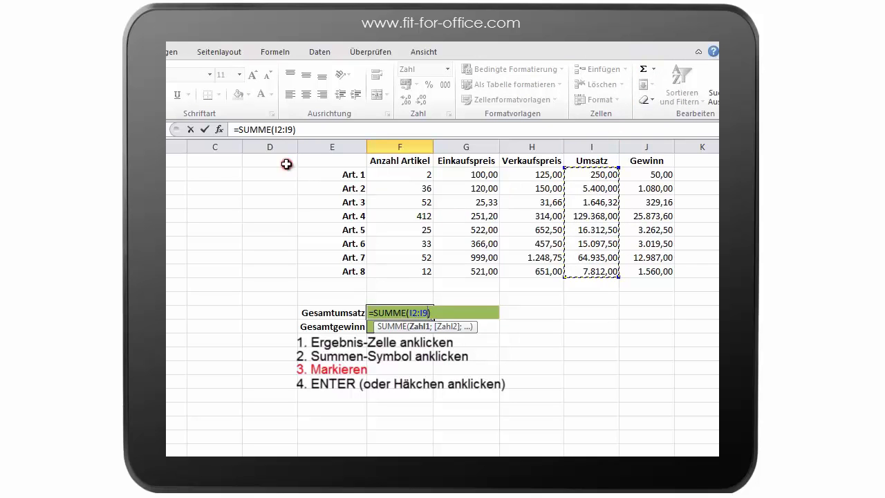
{"action": "left_click", "coordinate": [207, 129]}
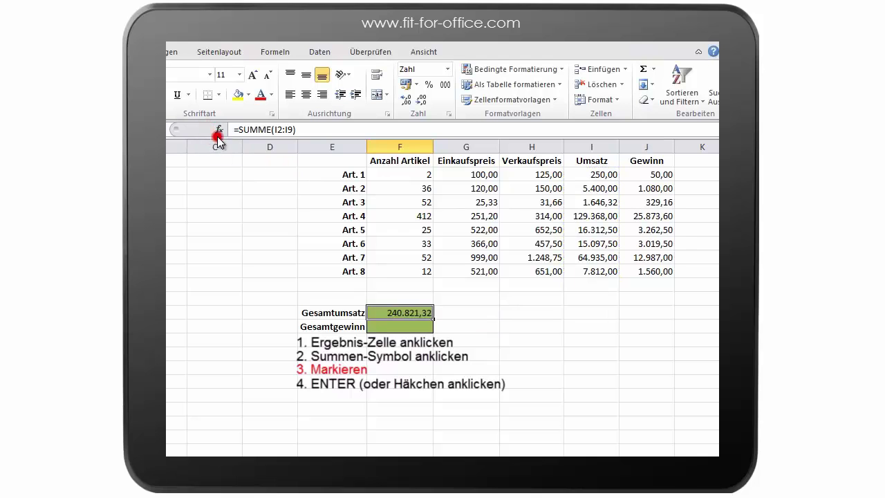
- Fill Gesamtgewinn with =SUMME(J2:J9), totalling the Gewinn values of all eight articles
{"action": "left_click", "coordinate": [377, 325]}
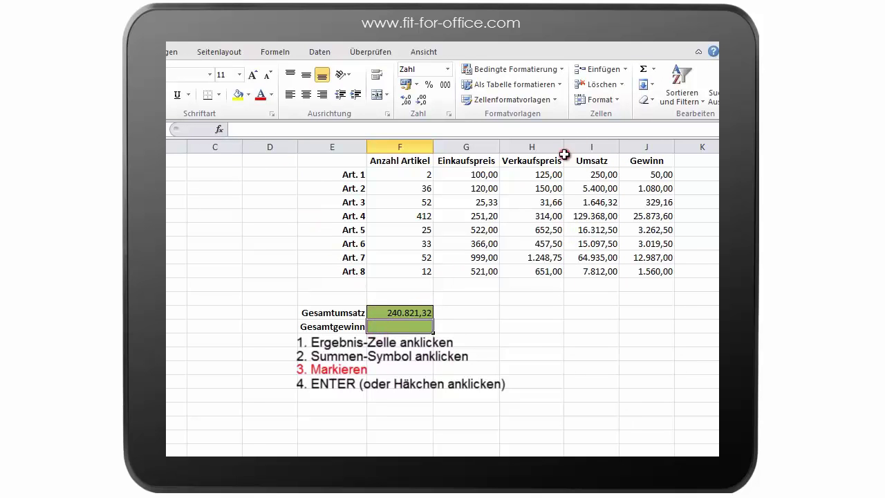
{"action": "left_click", "coordinate": [643, 69]}
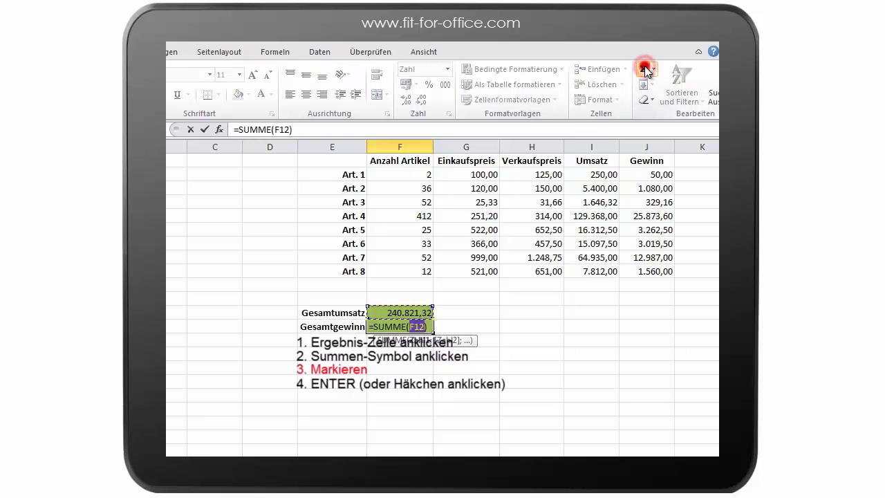
{"action": "left_click_drag", "start_coordinate": [637, 175], "coordinate": [640, 272]}
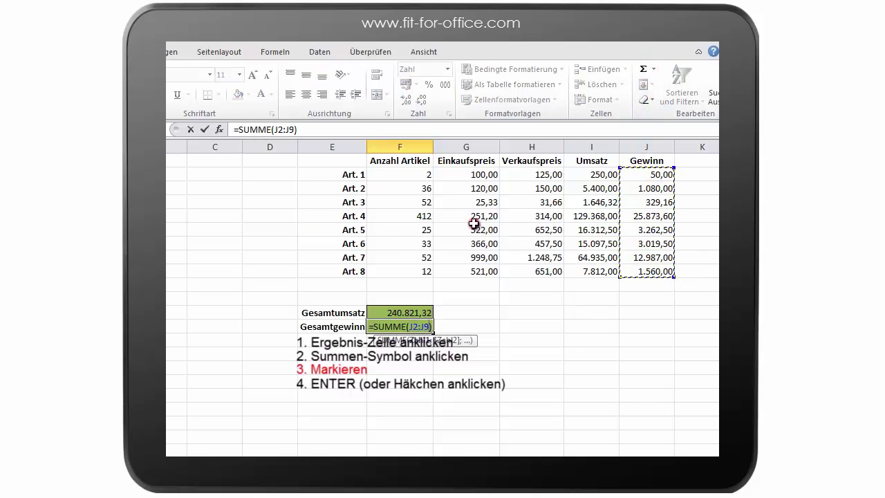
{"action": "left_click", "coordinate": [205, 130]}
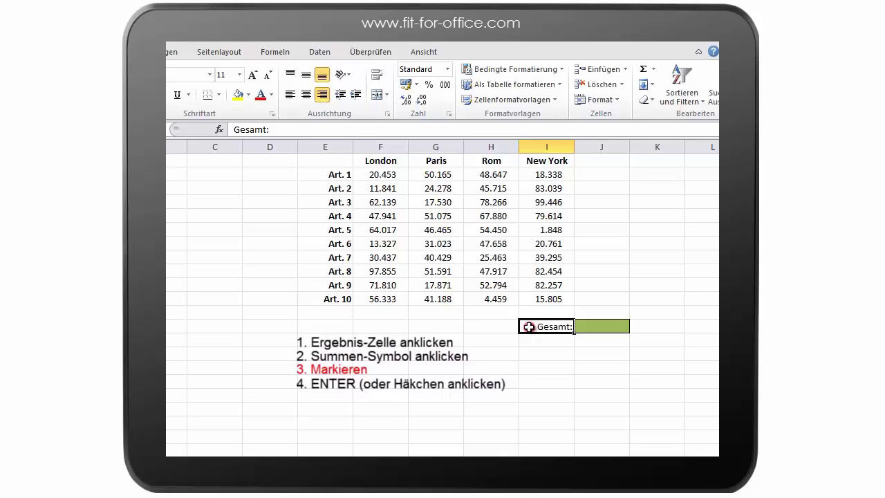
- Enter =SUMME(F2:I11) in the Gesamt cell for a grand total of 1.843.874
{"action": "left_click", "coordinate": [583, 326]}
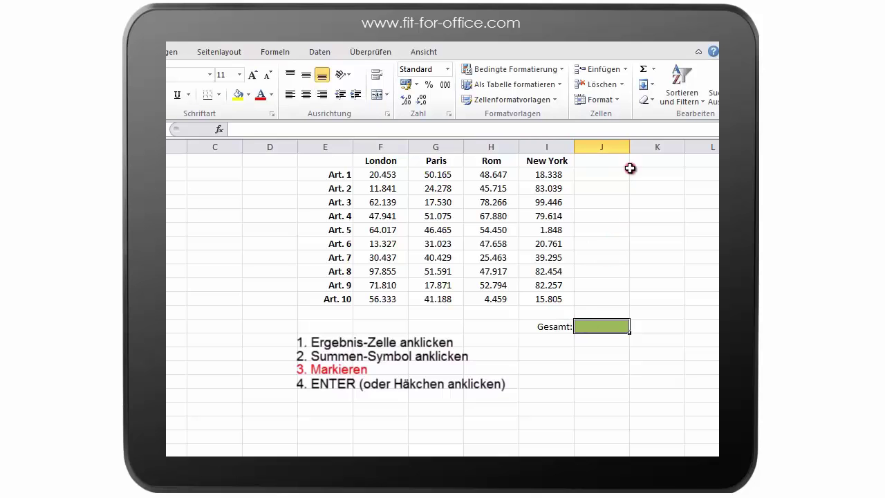
{"action": "left_click", "coordinate": [646, 70]}
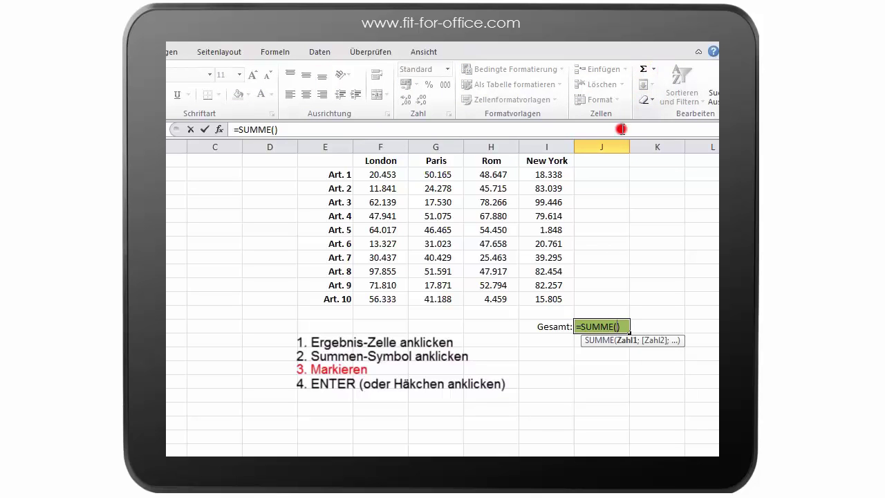
{"action": "left_click", "coordinate": [543, 295]}
{"action": "left_click_drag", "start_coordinate": [543, 296], "coordinate": [395, 176]}
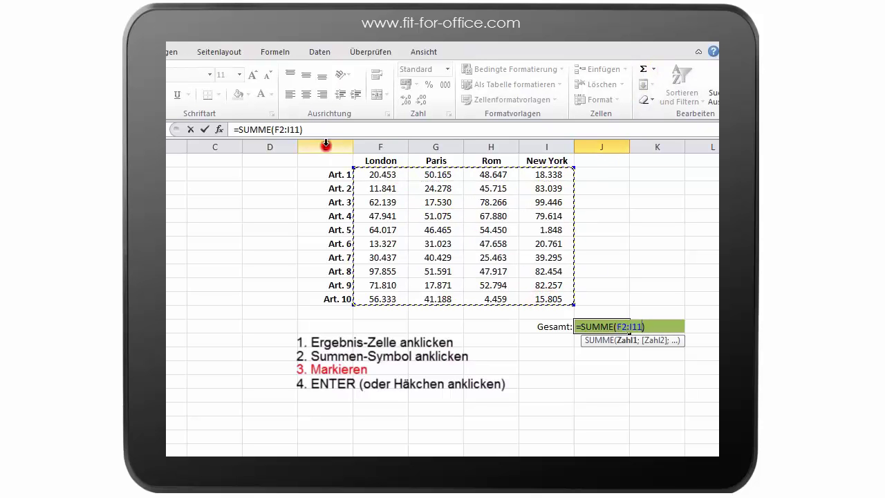
{"action": "left_click", "coordinate": [209, 129]}
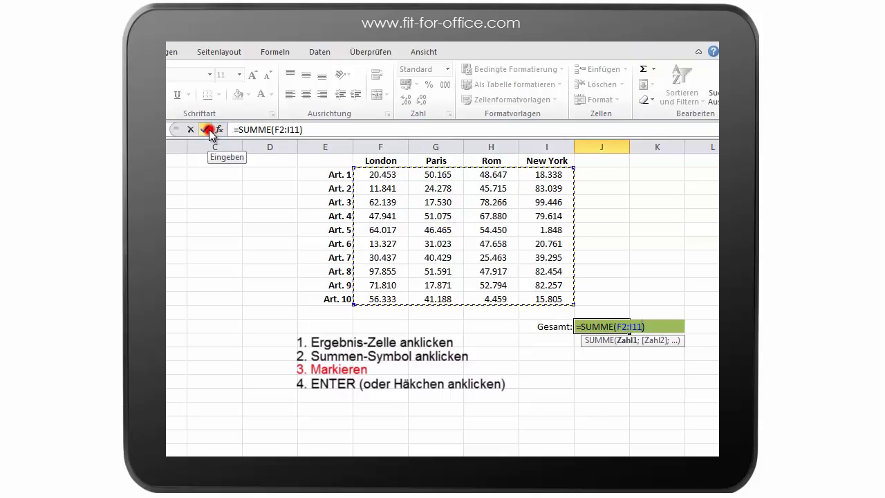
{"action": "left_click", "coordinate": [209, 130]}
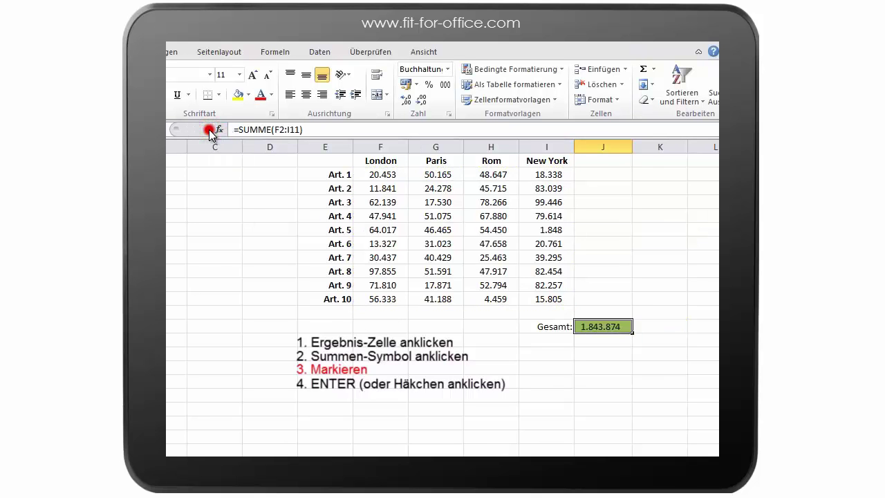